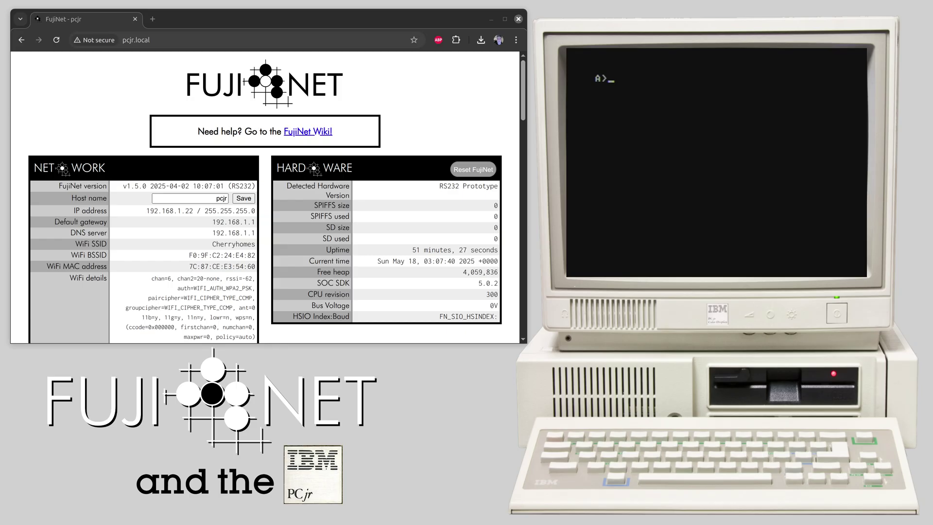
Bring the pcjr.local FujiNet page to the front and scroll down to the Hosts and Mount lists
{"action": "key", "text": "alt+Tab"}
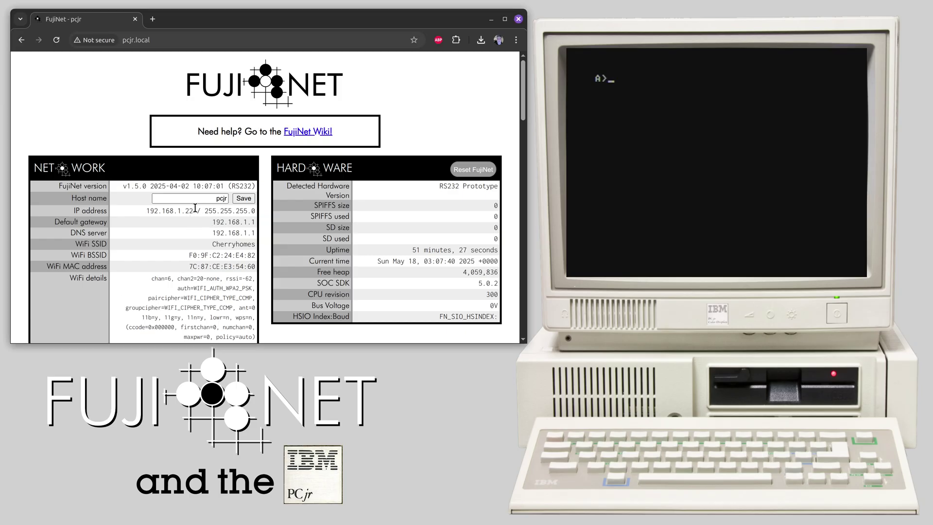
{"action": "double_click", "coordinate": [197, 40]}
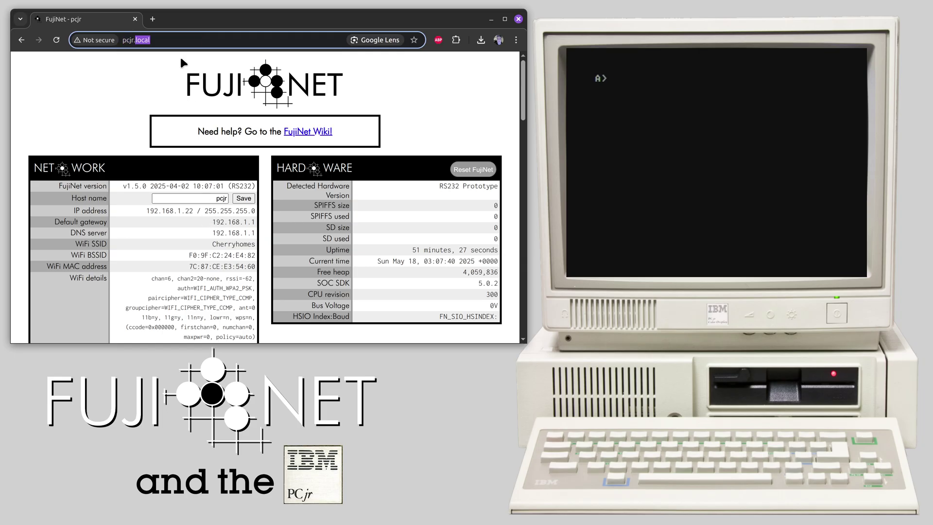
{"action": "triple_click", "coordinate": [178, 40]}
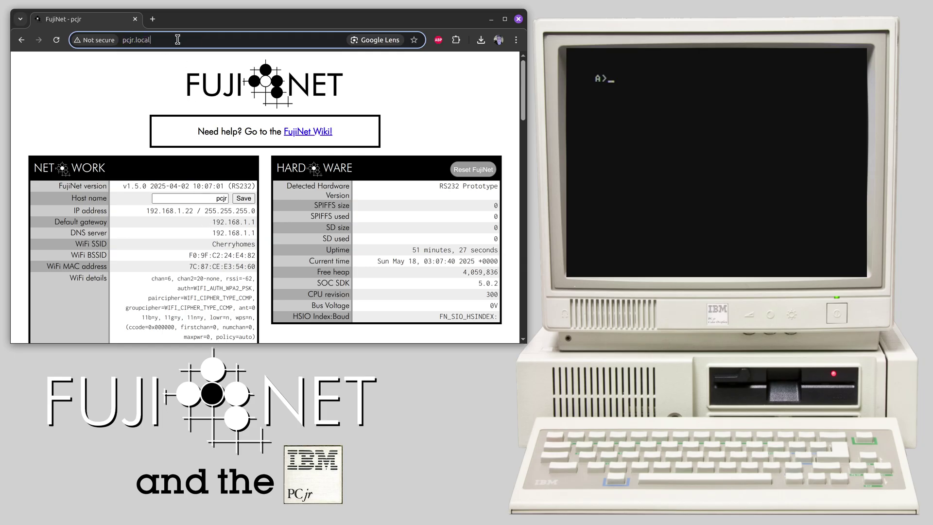
{"action": "left_click", "coordinate": [87, 132]}
{"action": "scroll", "coordinate": [199, 211], "scroll_direction": "down", "scroll_amount": 3}
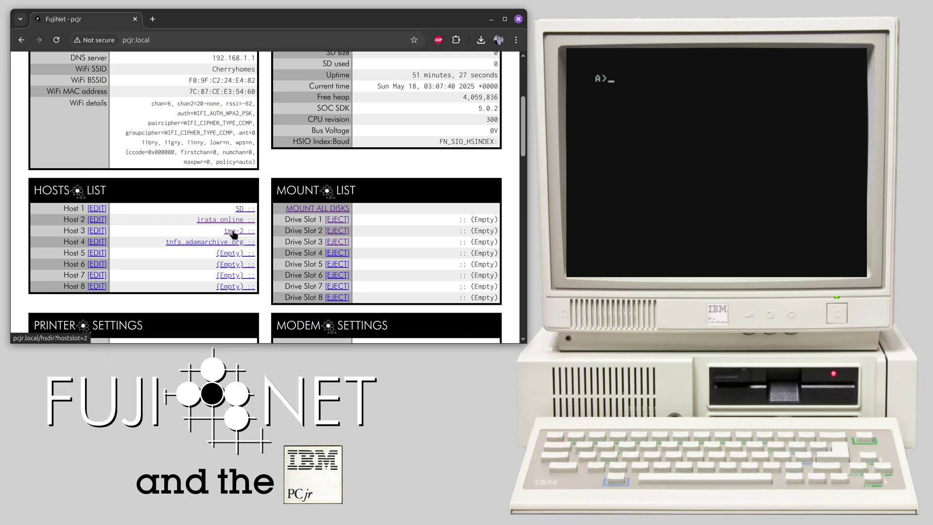
Mount news.img from irata.online's IBM_PC folder read-only in drive slot 1
{"action": "left_click", "coordinate": [226, 220]}
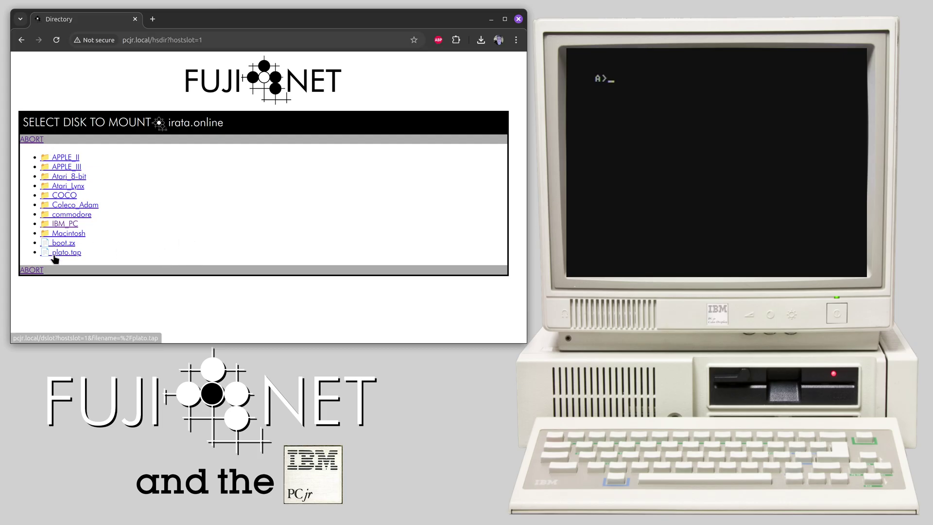
{"action": "left_click", "coordinate": [62, 224]}
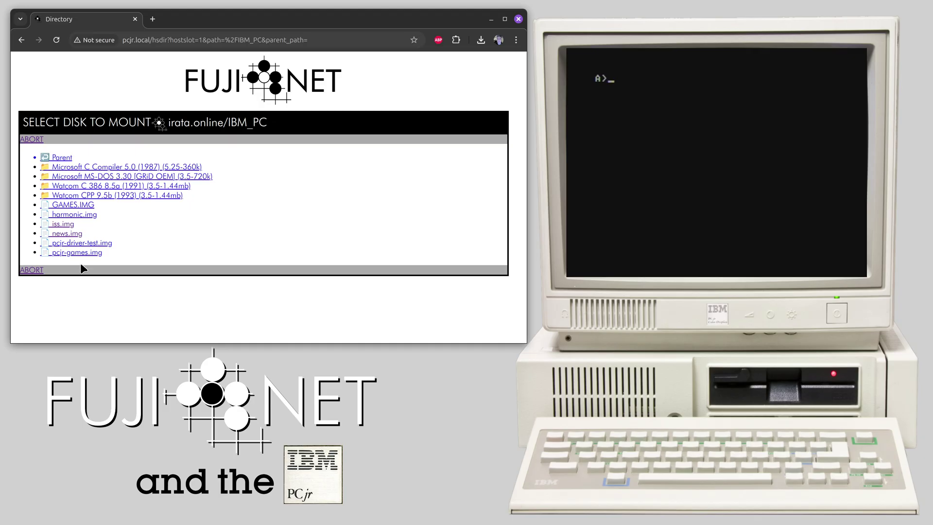
{"action": "left_click", "coordinate": [68, 235]}
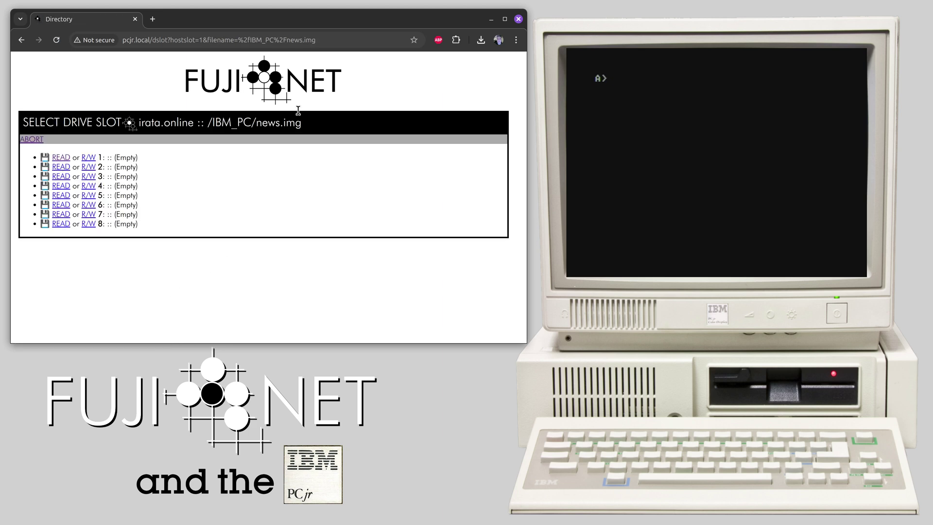
{"action": "left_click", "coordinate": [64, 158]}
Mount iss.img from irata.online's IBM_PC folder read-only in drive slot 2
{"action": "scroll", "coordinate": [290, 209], "scroll_direction": "down", "scroll_amount": 3}
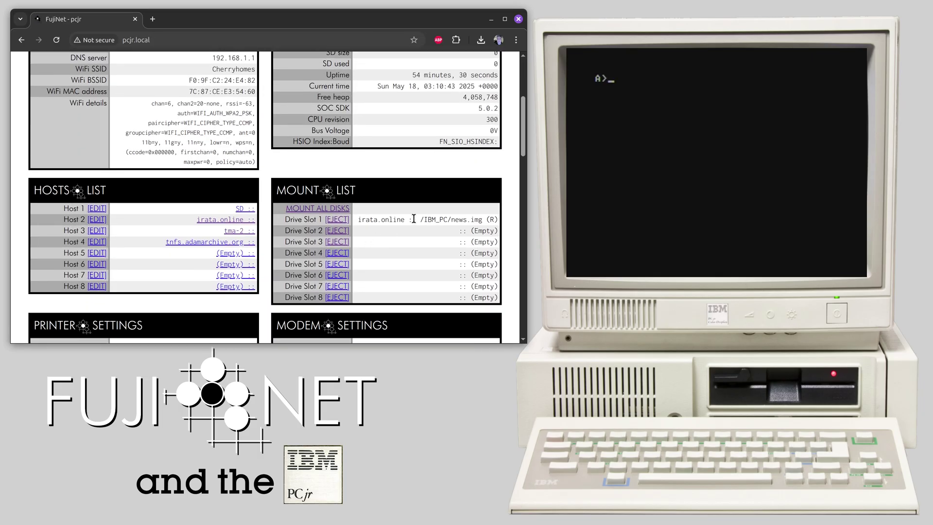
{"action": "left_click", "coordinate": [229, 220]}
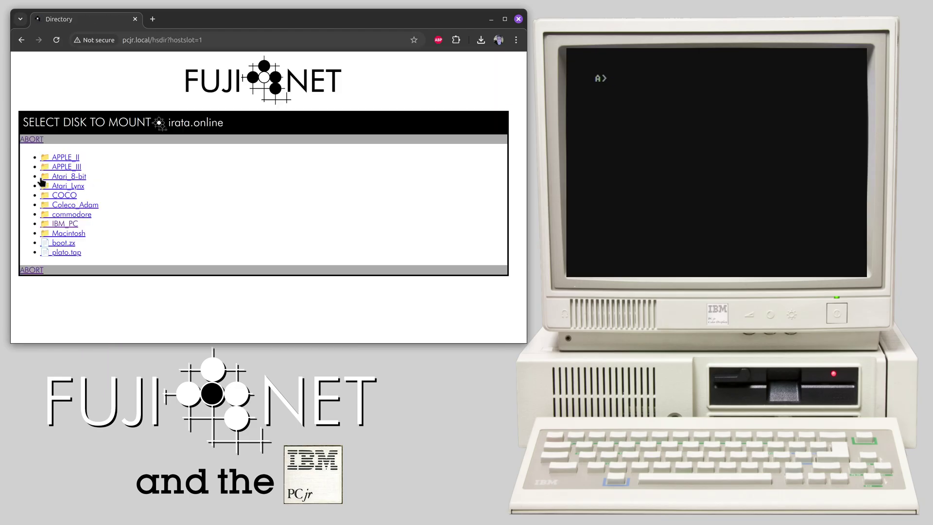
{"action": "left_click", "coordinate": [66, 223]}
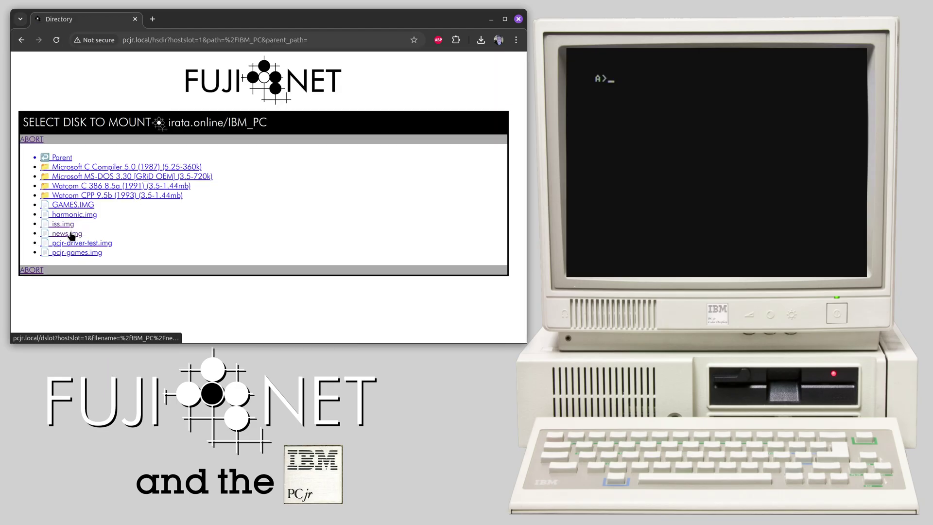
{"action": "left_click", "coordinate": [62, 224]}
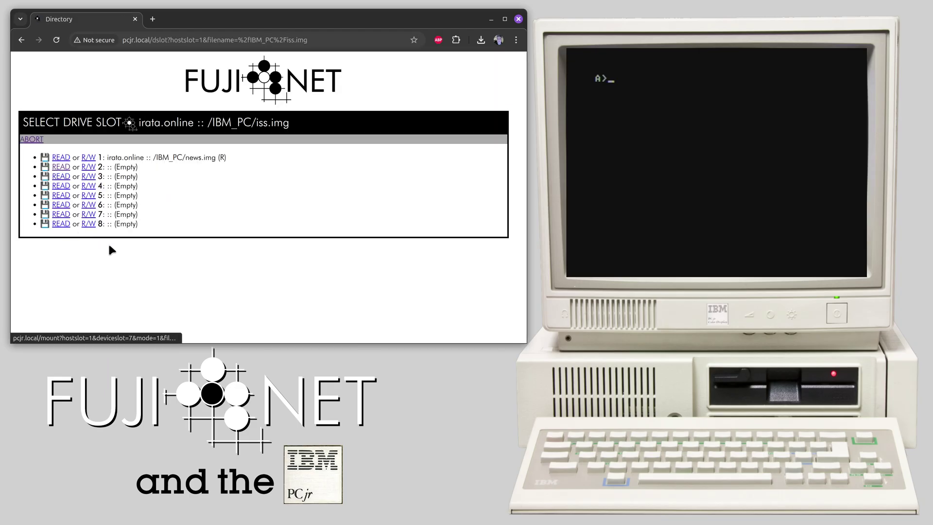
{"action": "left_click", "coordinate": [61, 168]}
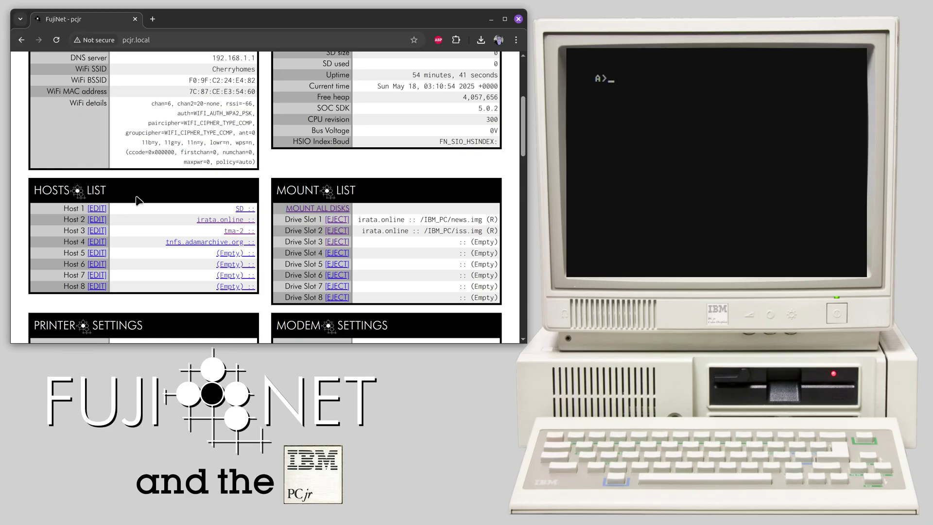
Browse the tma-2 host's disk images, then abort without mounting anything
{"action": "left_click", "coordinate": [232, 232]}
{"action": "scroll", "coordinate": [47, 228], "scroll_direction": "down", "scroll_amount": 2}
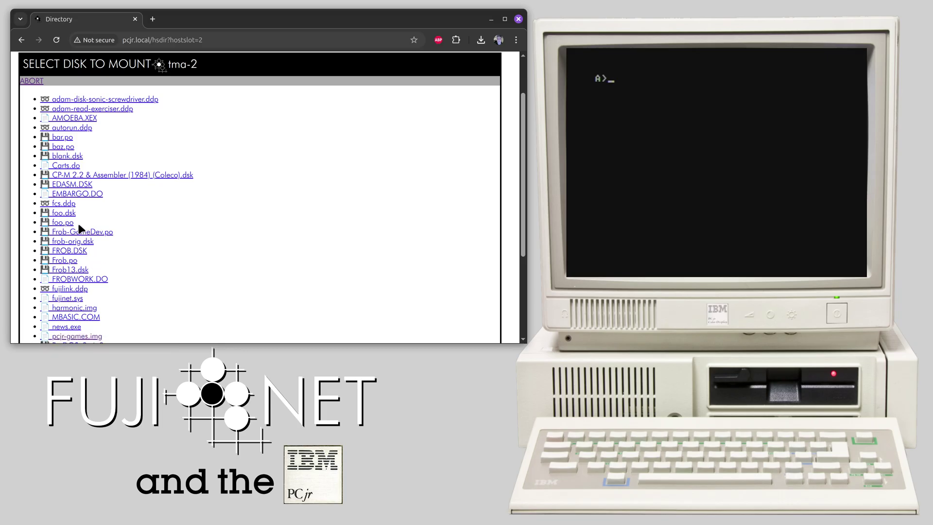
{"action": "scroll", "coordinate": [69, 263], "scroll_direction": "down", "scroll_amount": 2}
{"action": "scroll", "coordinate": [71, 260], "scroll_direction": "up", "scroll_amount": 3}
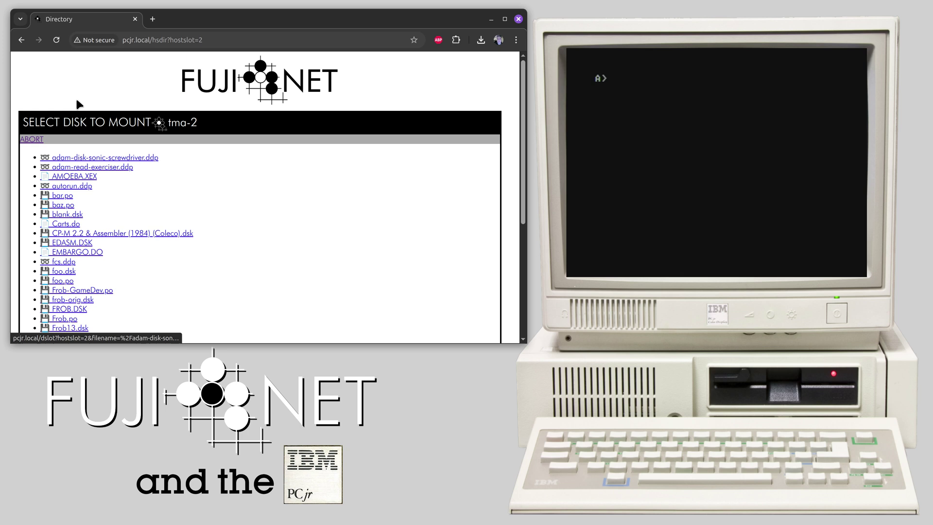
{"action": "left_click", "coordinate": [28, 141]}
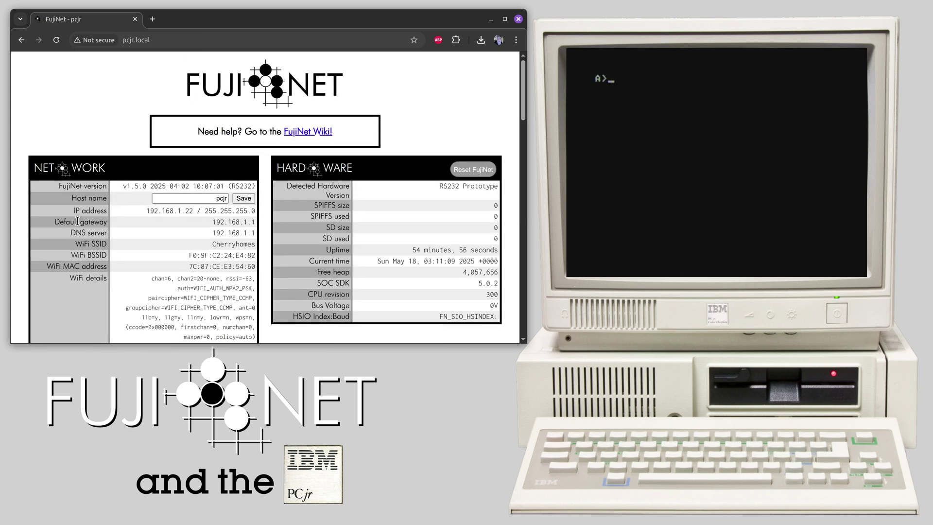
Mount pcjr-games.img from irata.online's IBM_PC folder read-only in drive slot 3
{"action": "scroll", "coordinate": [220, 272], "scroll_direction": "down", "scroll_amount": 3}
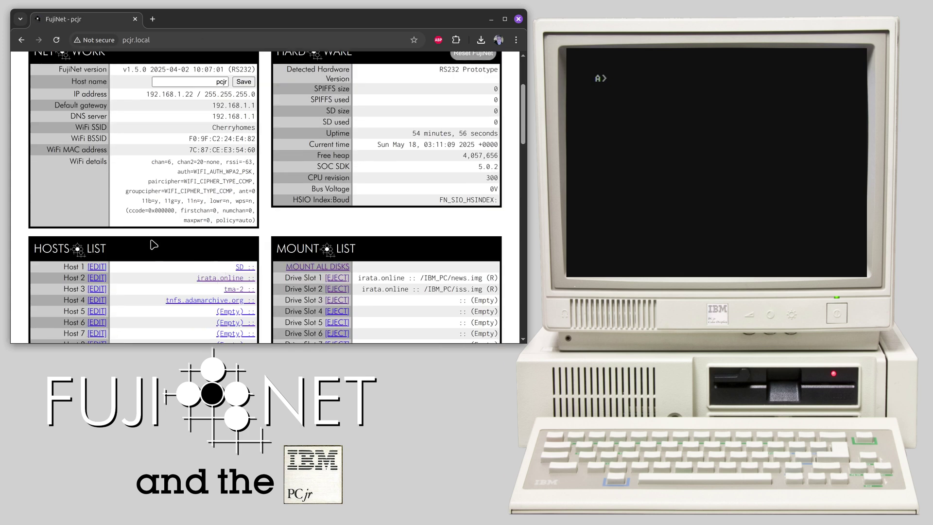
{"action": "left_click", "coordinate": [221, 279]}
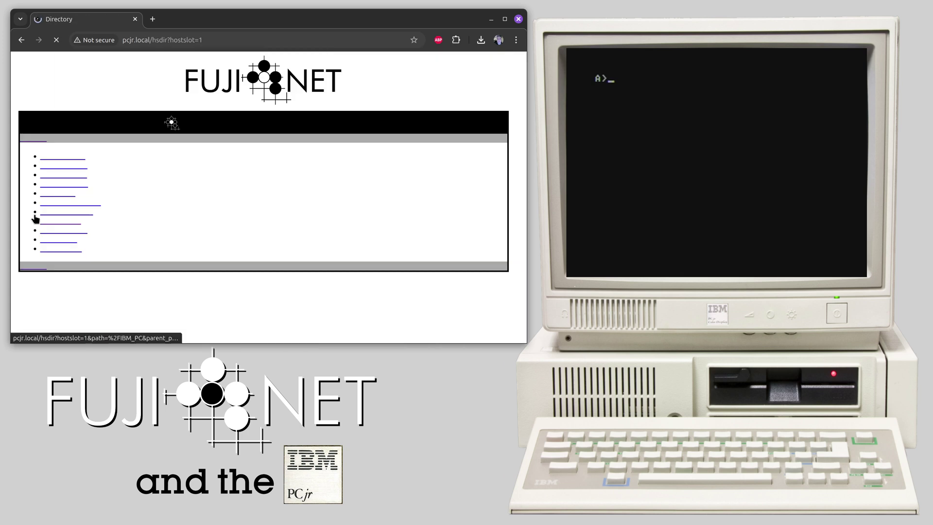
{"action": "left_click", "coordinate": [66, 224]}
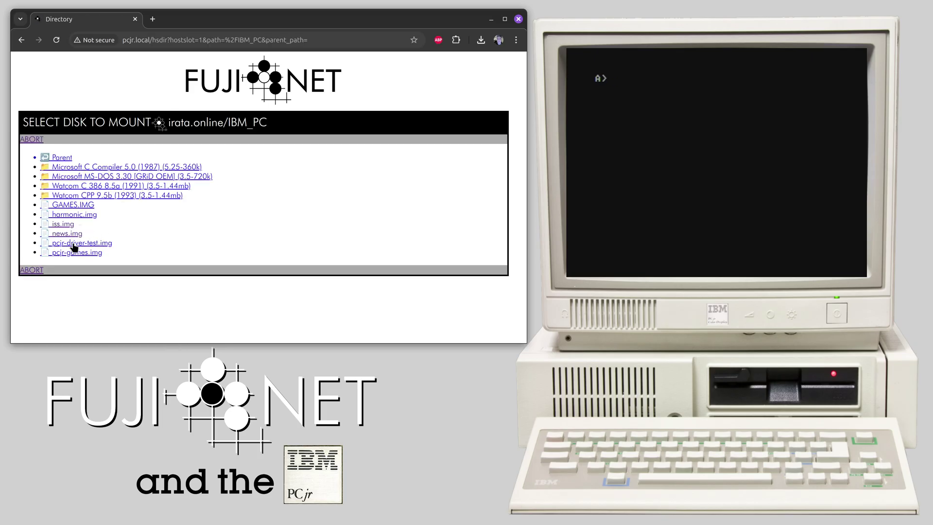
{"action": "left_click", "coordinate": [78, 253]}
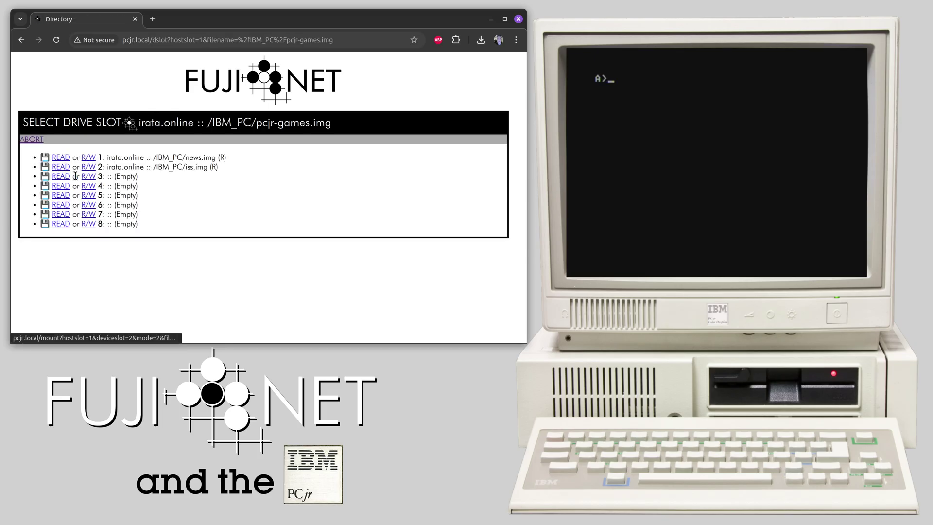
{"action": "left_click", "coordinate": [62, 177]}
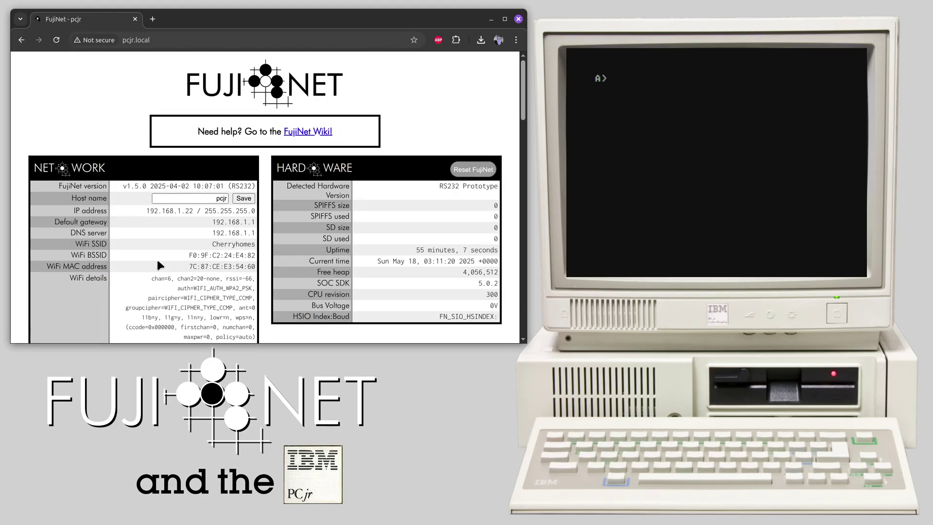
{"action": "scroll", "coordinate": [160, 264], "scroll_direction": "down", "scroll_amount": 3}
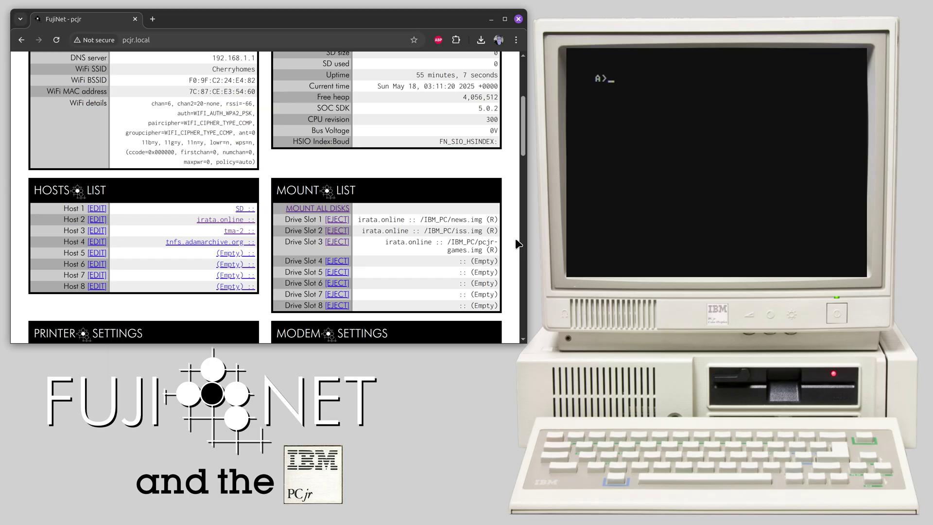
Apply MOUNT ALL DISKS from the Mount List, then refocus the browser window
{"action": "scroll", "coordinate": [440, 227], "scroll_direction": "up", "scroll_amount": 4}
{"action": "scroll", "coordinate": [452, 250], "scroll_direction": "down", "scroll_amount": 2}
{"action": "scroll", "coordinate": [452, 256], "scroll_direction": "down", "scroll_amount": 2}
{"action": "left_click", "coordinate": [314, 210]}
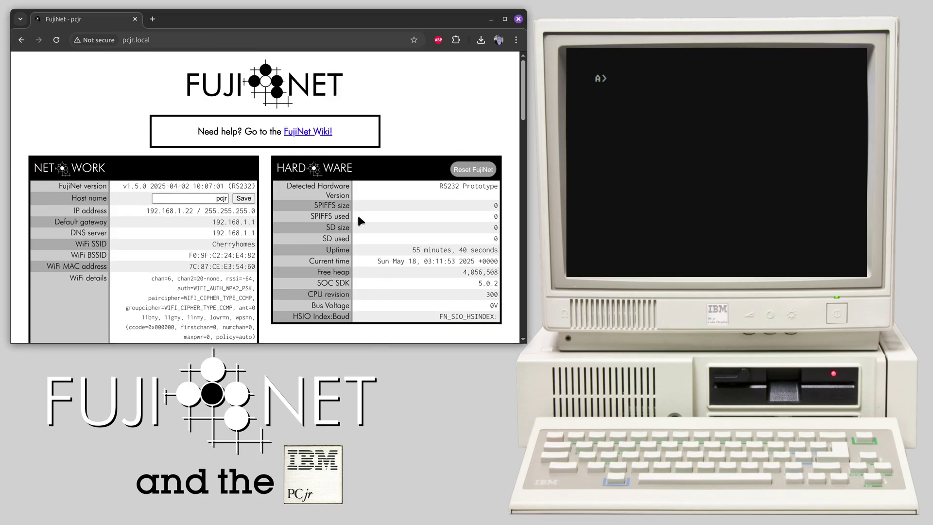
{"action": "scroll", "coordinate": [360, 219], "scroll_direction": "down", "scroll_amount": 5}
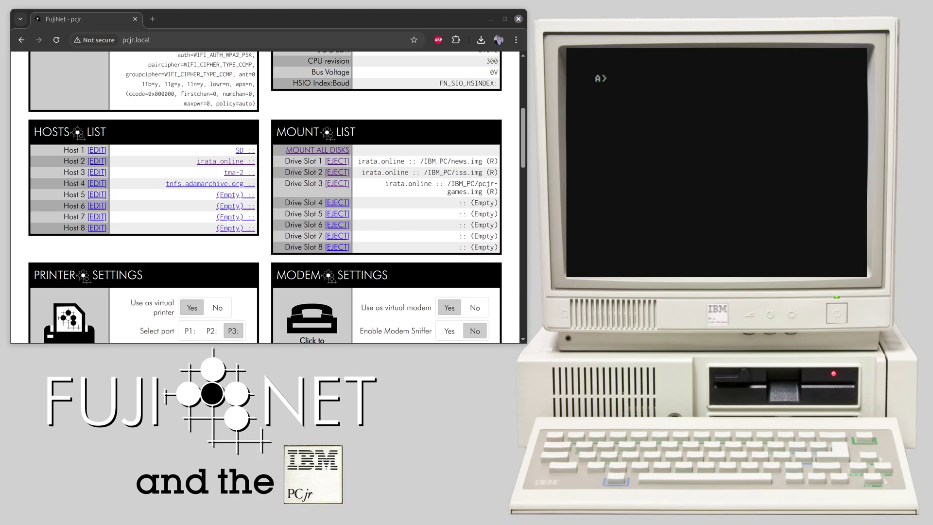
{"action": "left_click", "coordinate": [386, 212]}
Scroll the terminal's FujiNet debug log as the PCjr boots MS-DOS 2.10
{"action": "scroll", "coordinate": [371, 216], "scroll_direction": "up", "scroll_amount": 5}
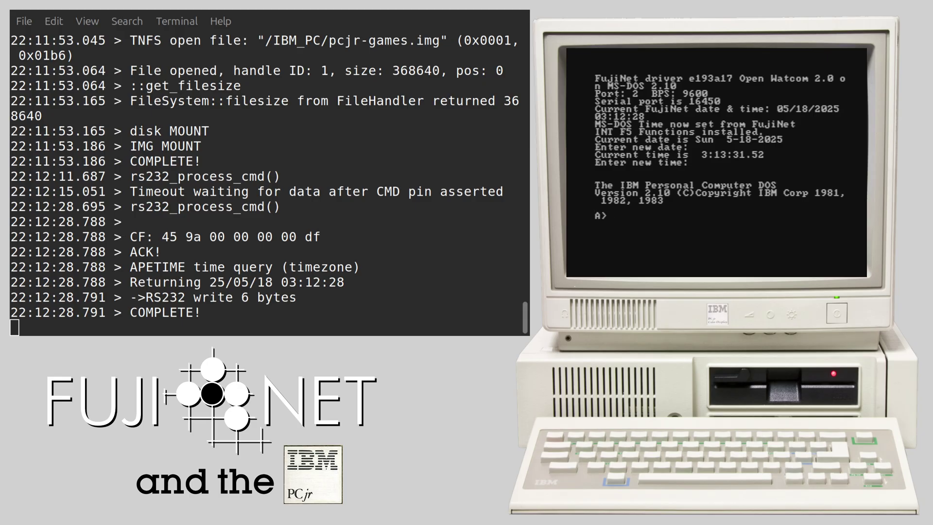
List the FUJITEST disk on drive A, then show CONFIG.SYS loading FUJINET.SYS with FUJI_PORT=2, FUJI_BPS=9600
{"action": "type", "text": "dir"}
{"action": "key", "text": "Return"}
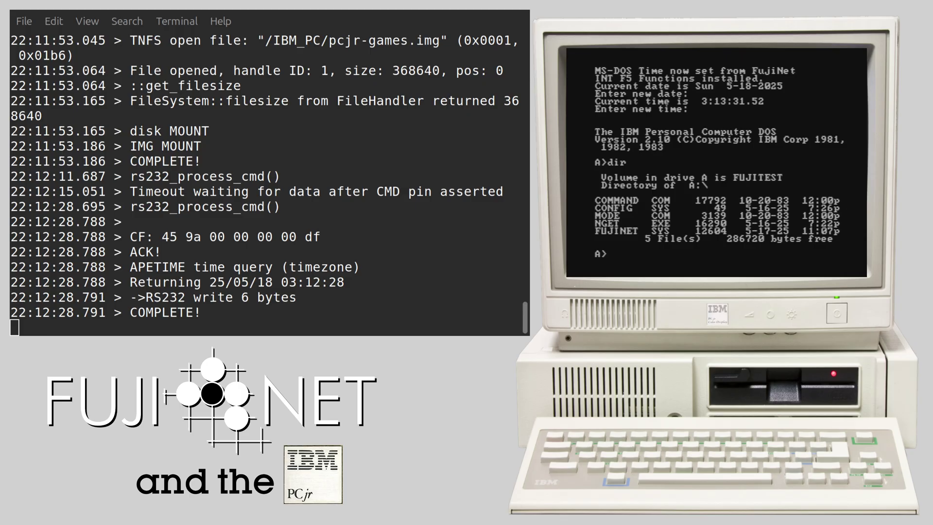
{"action": "type", "text": "type config.sys"}
{"action": "key", "text": "Return"}
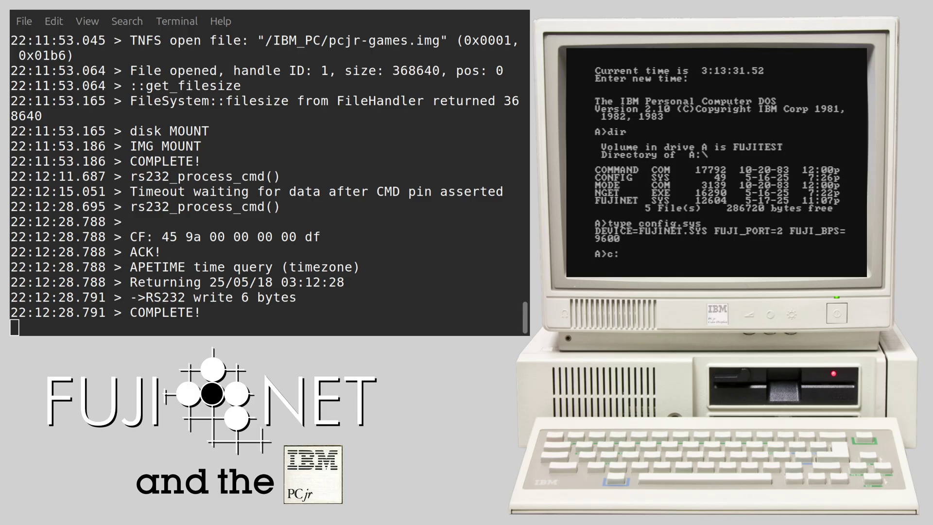
Switch to drive C, list NEWS.EXE, and set 40-column colour with a:mode co40
{"action": "key", "text": "Return"}
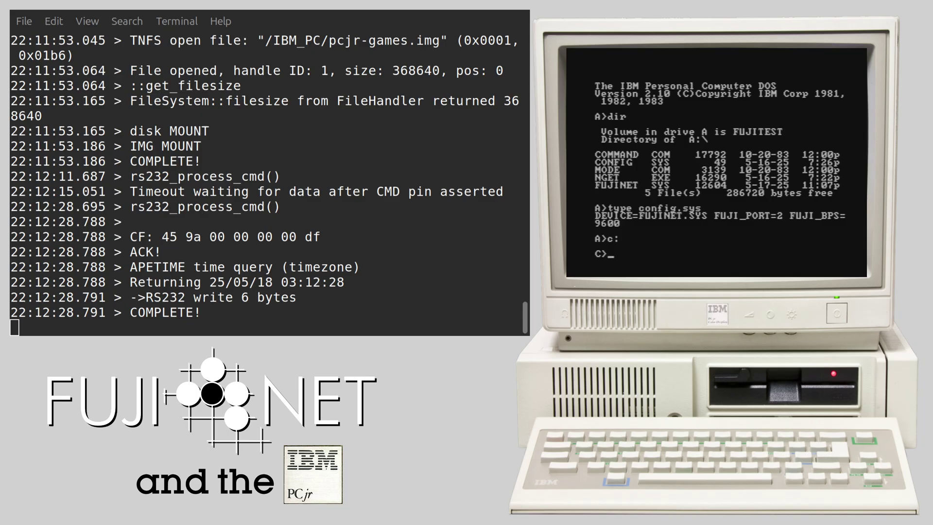
{"action": "type", "text": "dir"}
{"action": "key", "text": "Return"}
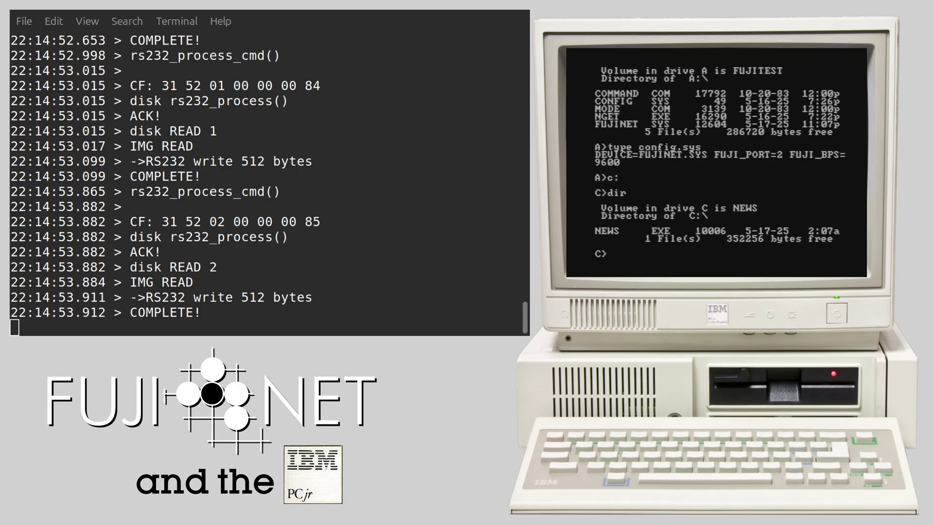
{"action": "type", "text": "a:mode co40"}
{"action": "key", "text": "Return"}
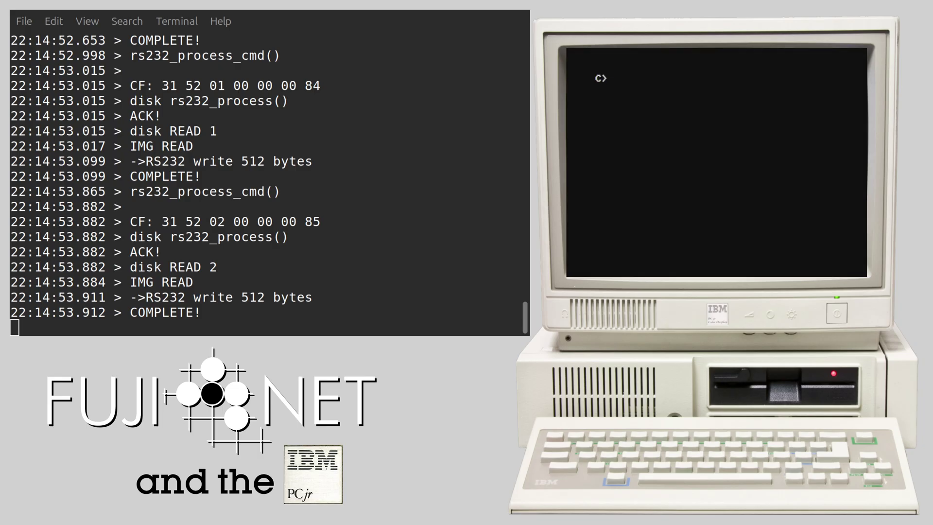
Launch the news reader with 'news' and open the SCIENCE topic's headlines, page 1 of 12
{"action": "type", "text": "cleaa"}
{"action": "key", "text": "BackSpace"}
{"action": "key", "text": "BackSpace"}
{"action": "key", "text": "BackSpace"}
{"action": "key", "text": "BackSpace"}
{"action": "key", "text": "BackSpace"}
{"action": "type", "text": "news"}
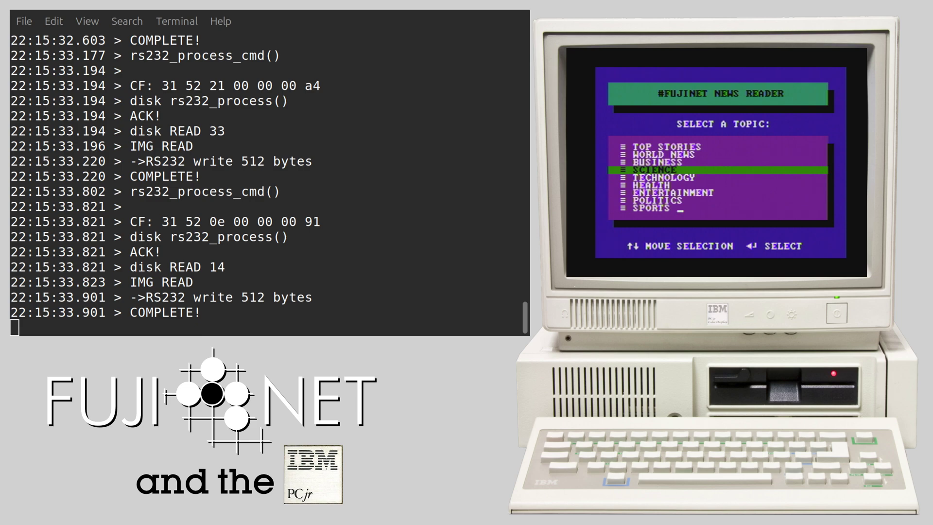
{"action": "key", "text": "Return"}
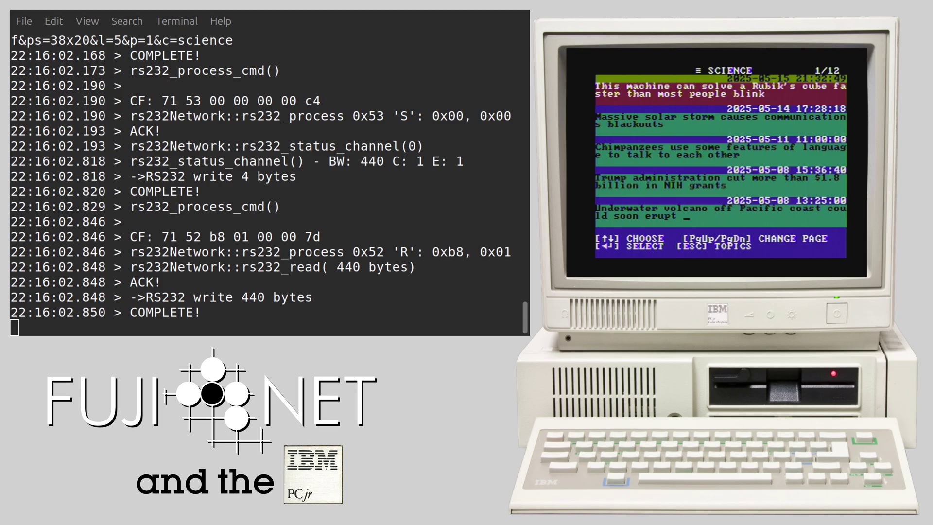
{"action": "key", "text": "Down"}
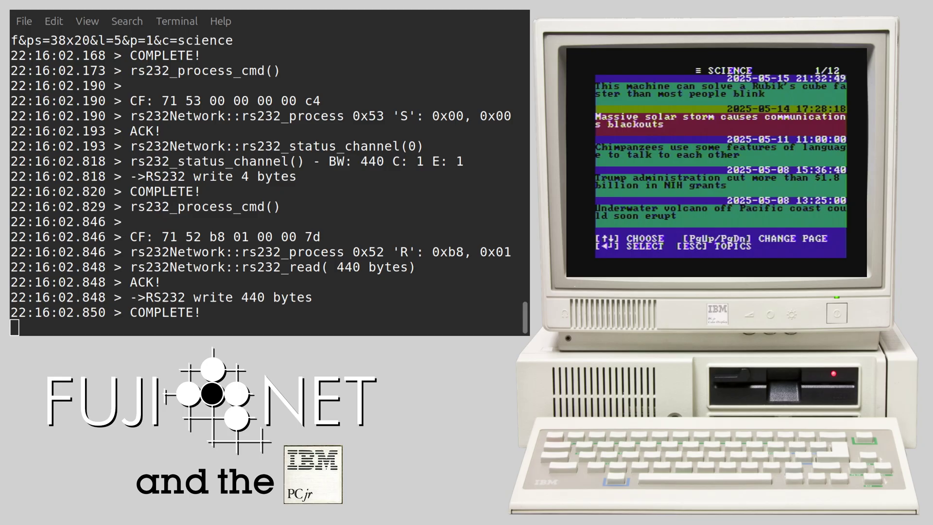
{"action": "key", "text": "Return"}
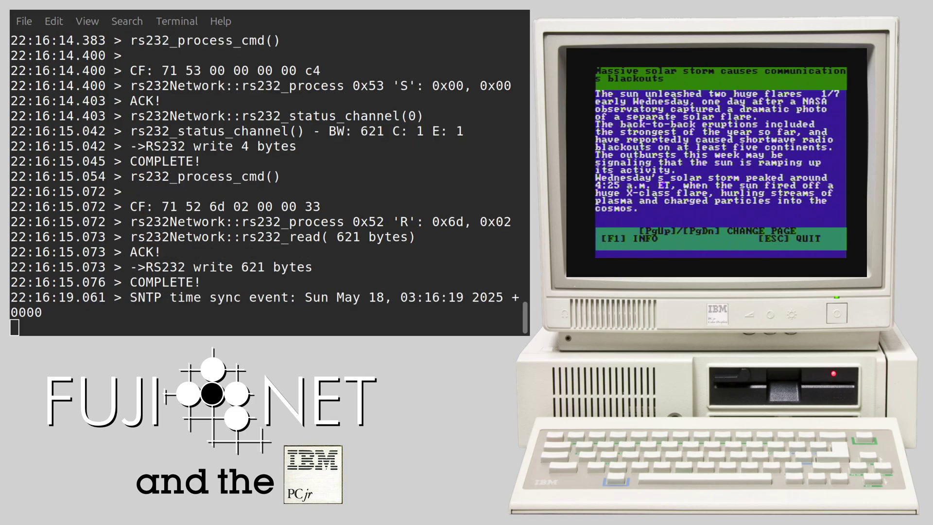
{"action": "key", "text": "Page_Down"}
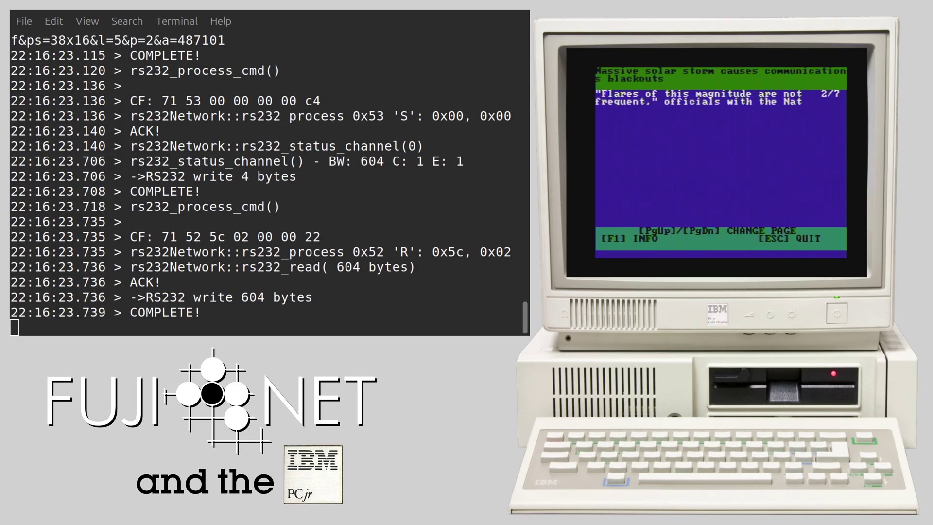
{"action": "key", "text": "Page_Down"}
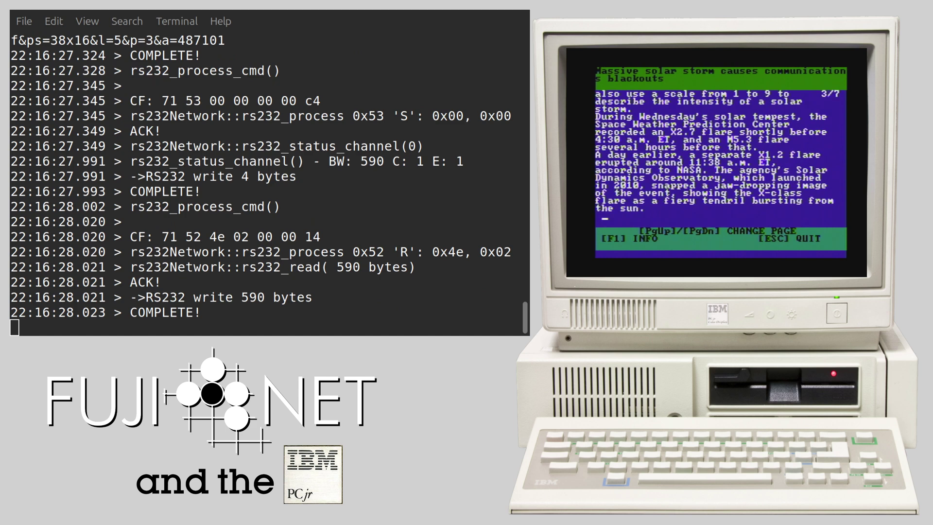
{"action": "key", "text": "Escape"}
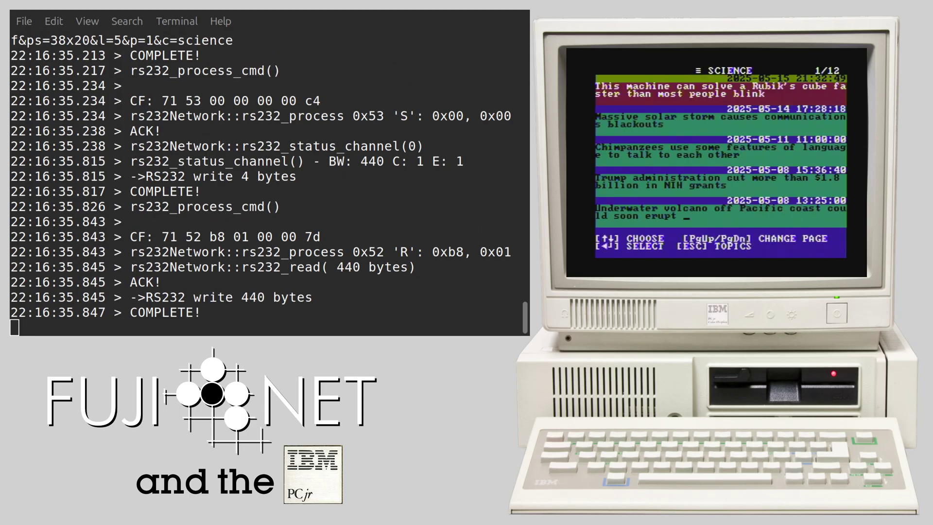
Read the first TOP STORIES article, then back out to the SELECT A TOPIC menu
{"action": "key", "text": "Escape"}
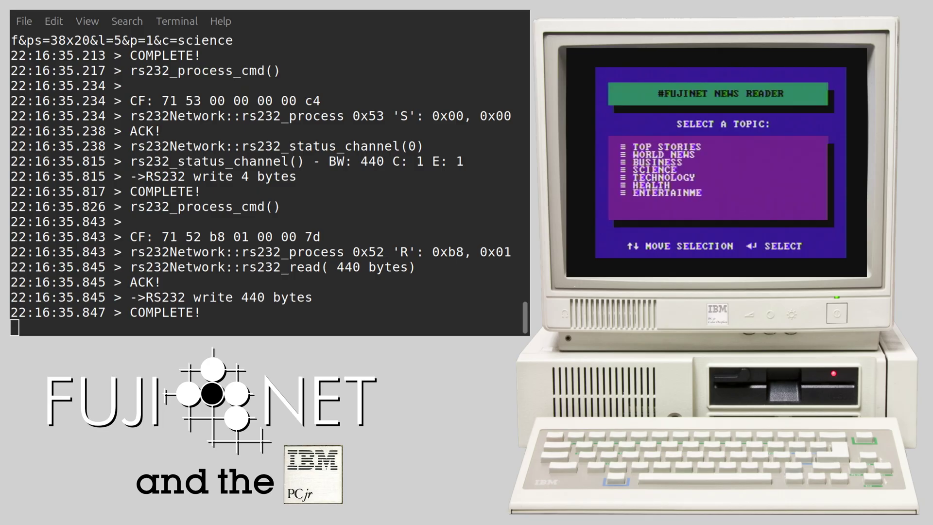
{"action": "key", "text": "Up"}
{"action": "key", "text": "Up"}
{"action": "key", "text": "Up"}
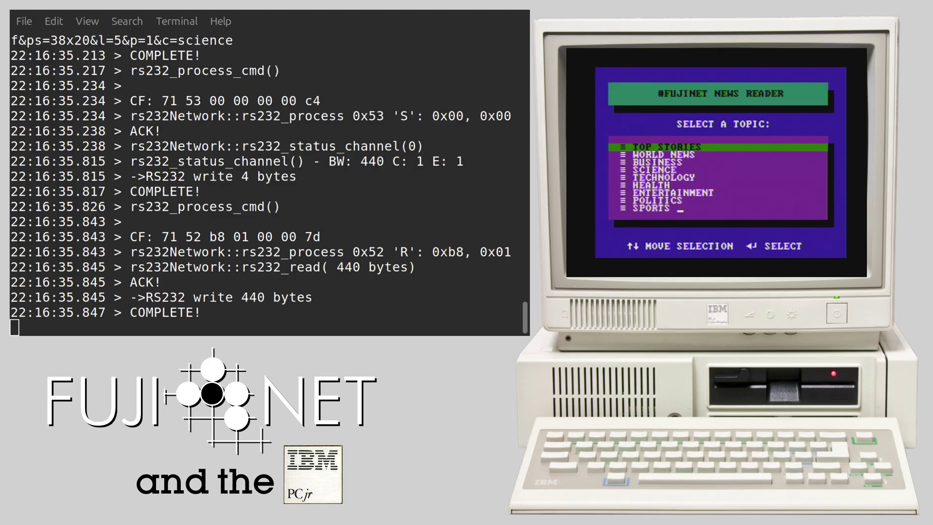
{"action": "key", "text": "Return"}
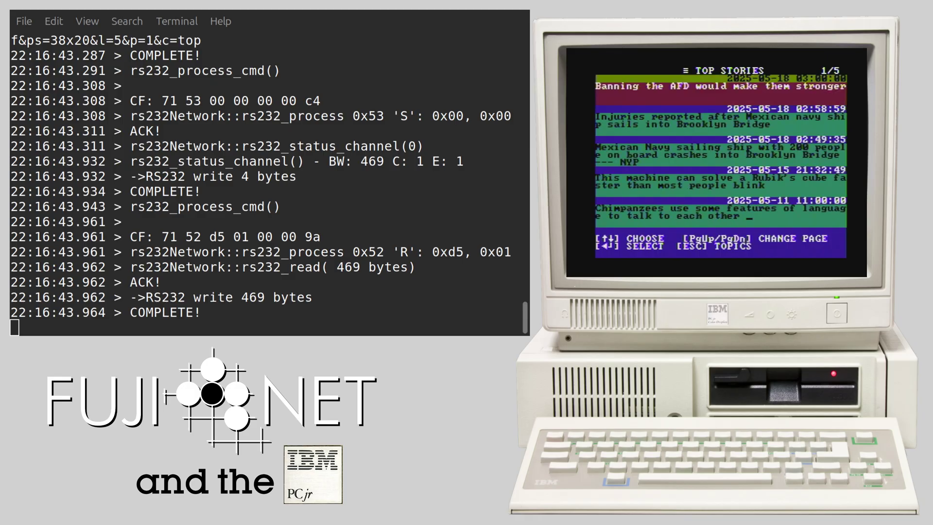
{"action": "key", "text": "Return"}
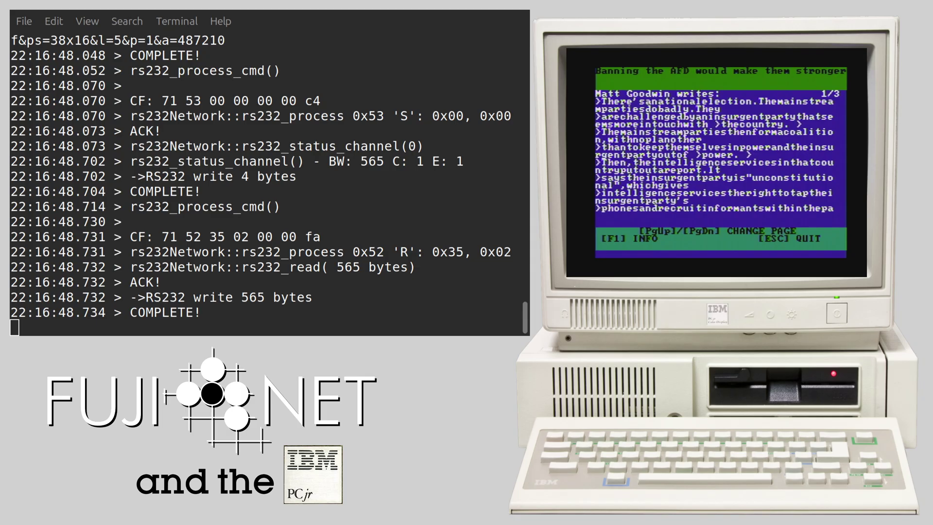
{"action": "key", "text": "Escape"}
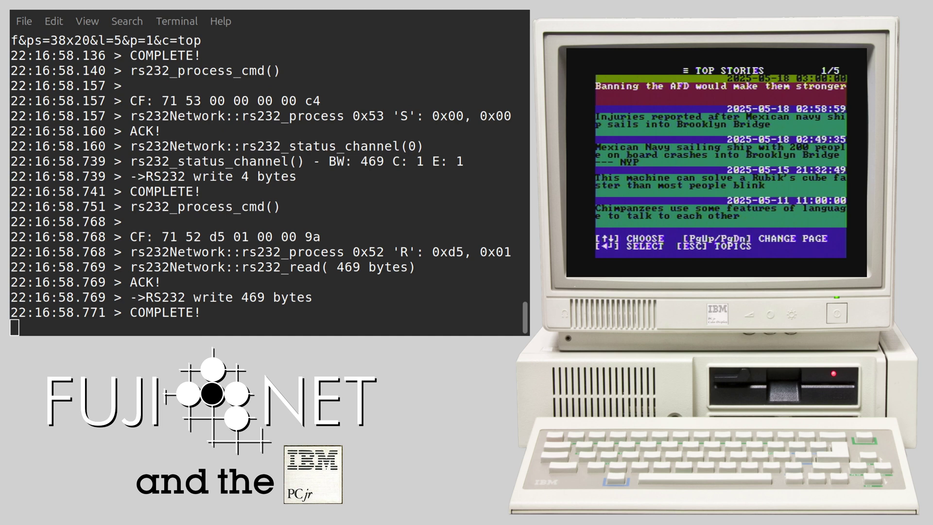
{"action": "key", "text": "Escape"}
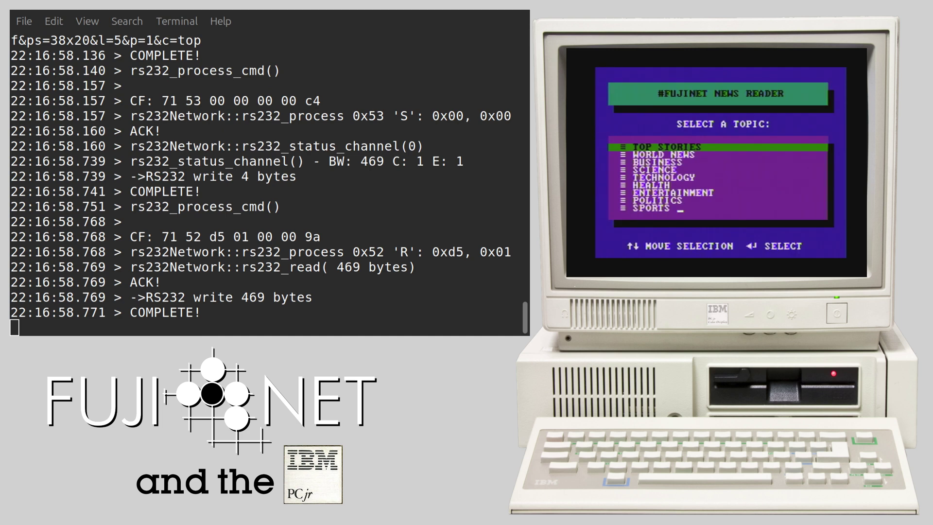
Quit the news reader, change to drive D, and run dir to list ISS.EXE
{"action": "key", "text": "Escape"}
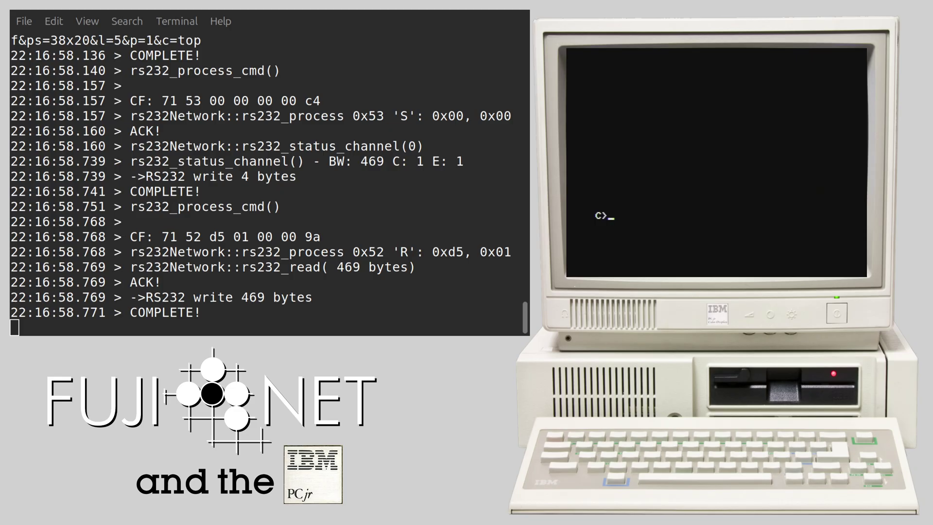
{"action": "type", "text": "d:"}
{"action": "key", "text": "Return"}
{"action": "type", "text": "dir"}
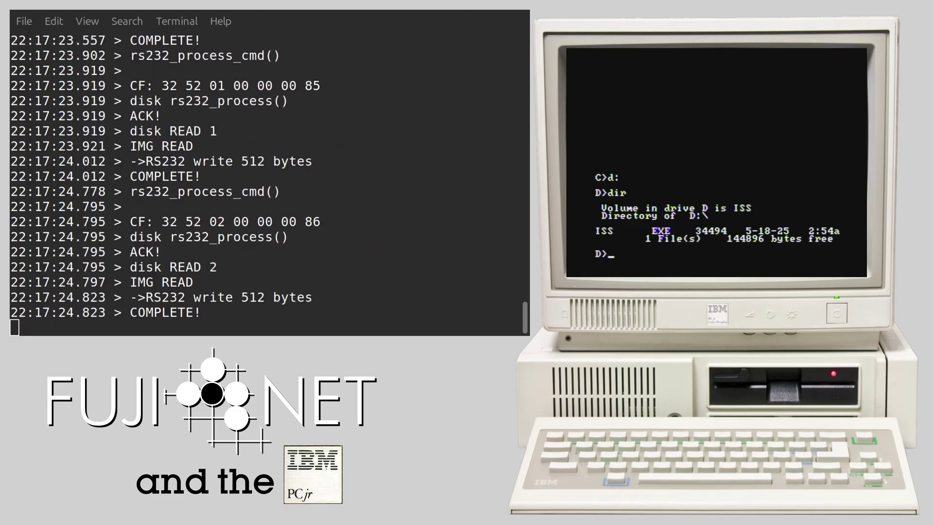
Run the iss program to launch the ISS tracker from the D> prompt
{"action": "type", "text": "iss"}
{"action": "key", "text": "Return"}
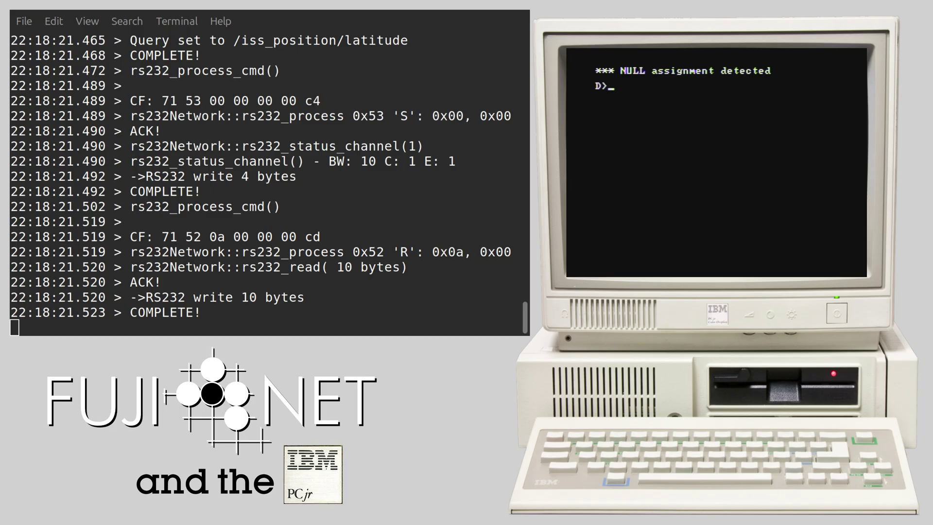
Switch to drive E (PCJR-GAMES) and list its nine game files with dir
{"action": "type", "text": "e:"}
{"action": "key", "text": "Return"}
{"action": "type", "text": "dir"}
{"action": "key", "text": "Return"}
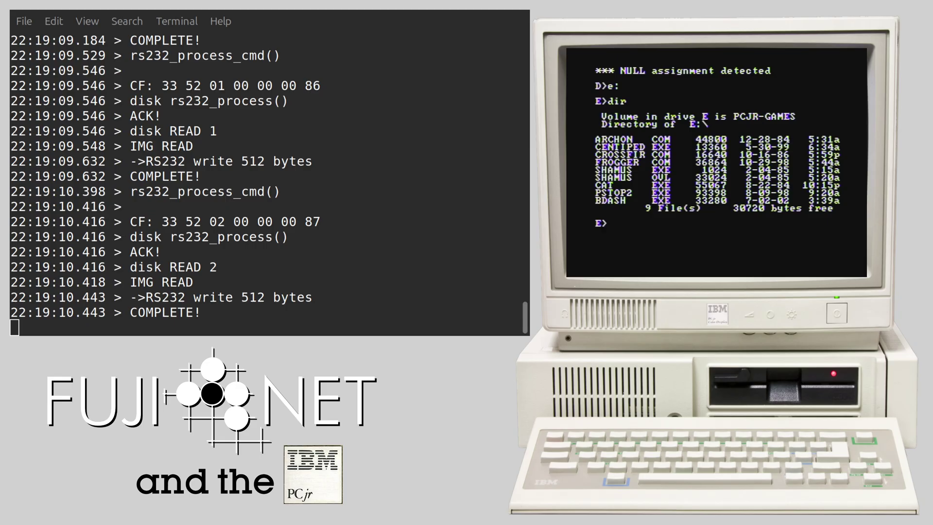
Copy CROSSFIR.COM from drive E onto drive A
{"action": "type", "text": "copy crossfir.com a:"}
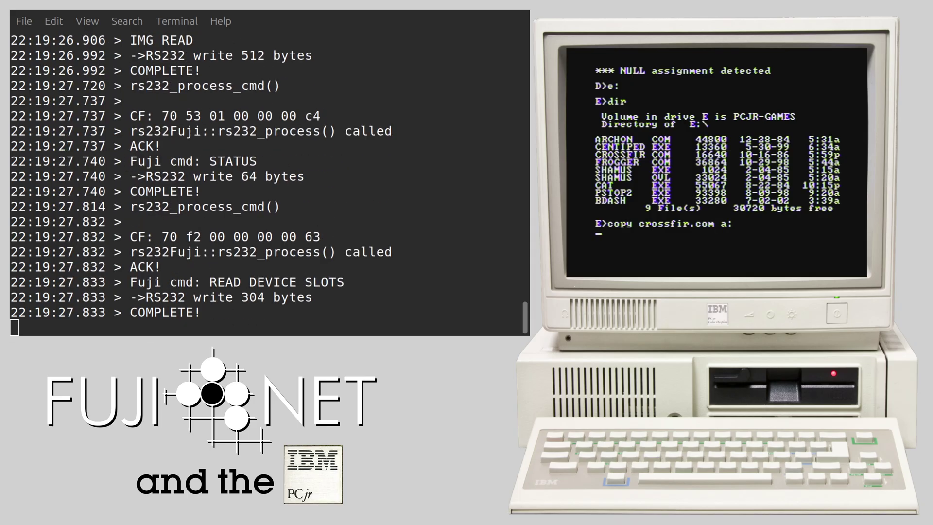
{"action": "key", "text": "Return"}
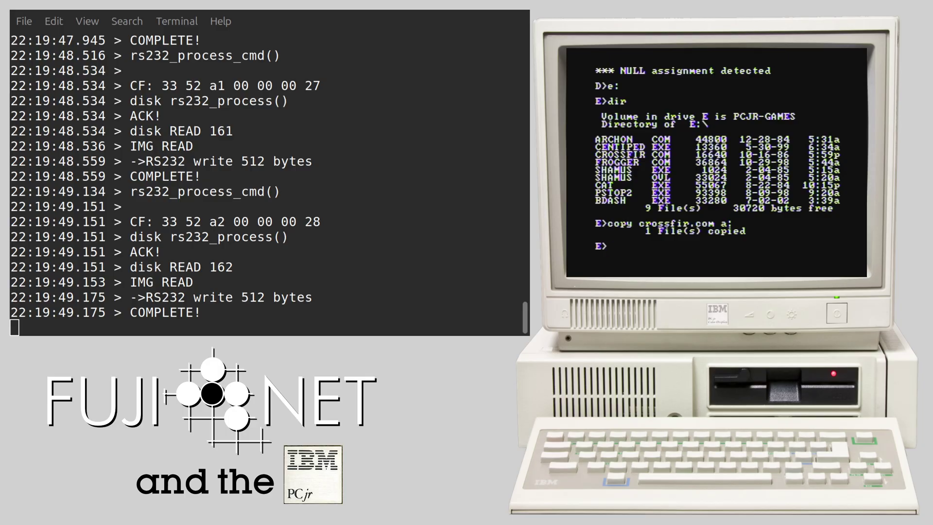
Launch the Crossfire game with the crossfir command at the E> prompt
{"action": "type", "text": "crossfir"}
{"action": "key", "text": "Return"}
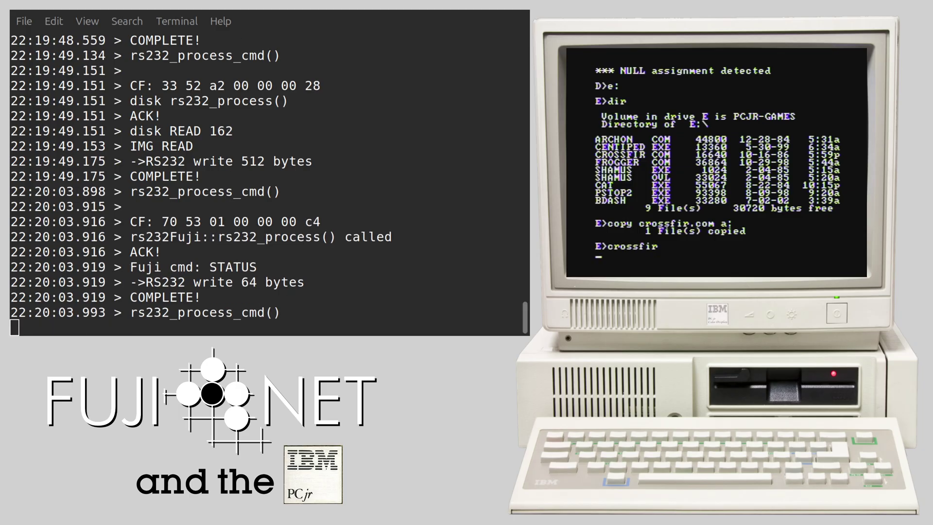